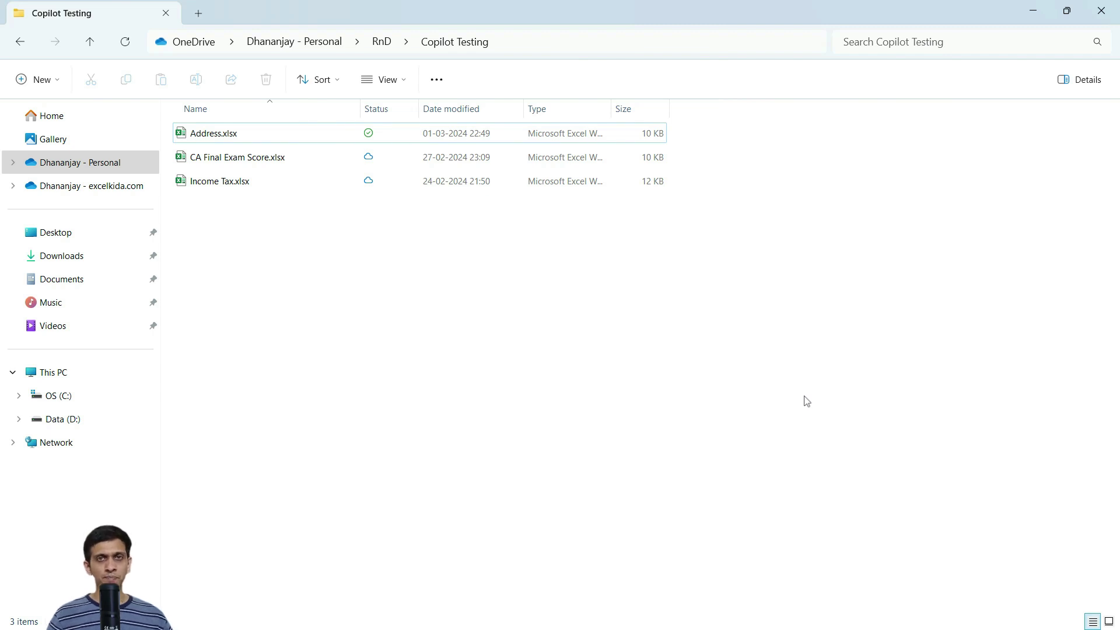
Open Address.xlsx and select the dealer data range A1:B7
{"action": "left_click", "coordinate": [226, 142]}
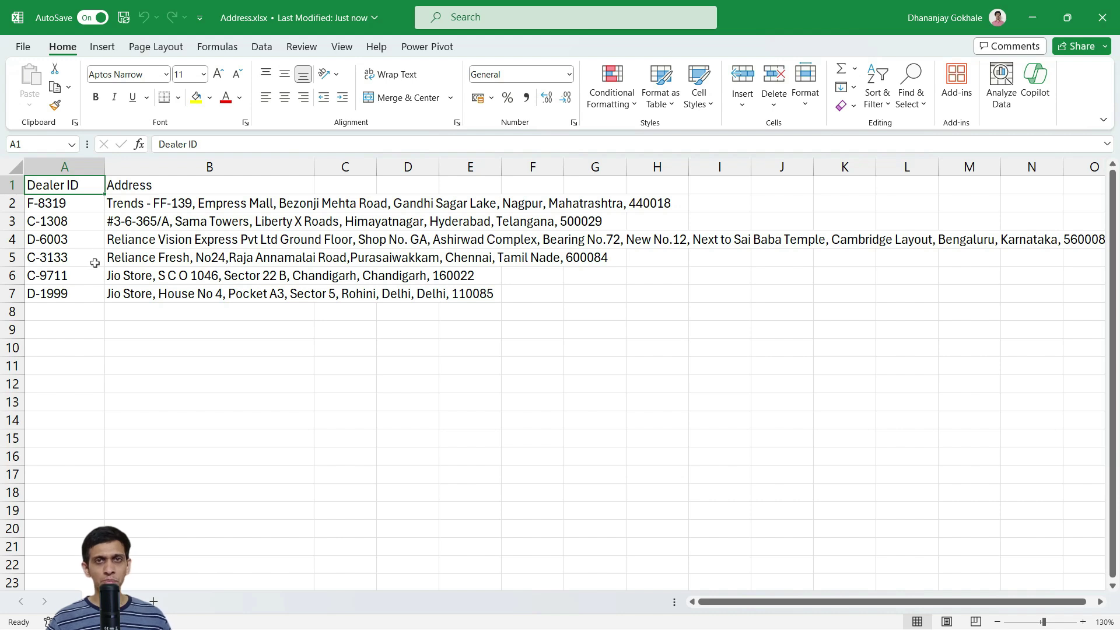
{"action": "key", "text": "ctrl+a"}
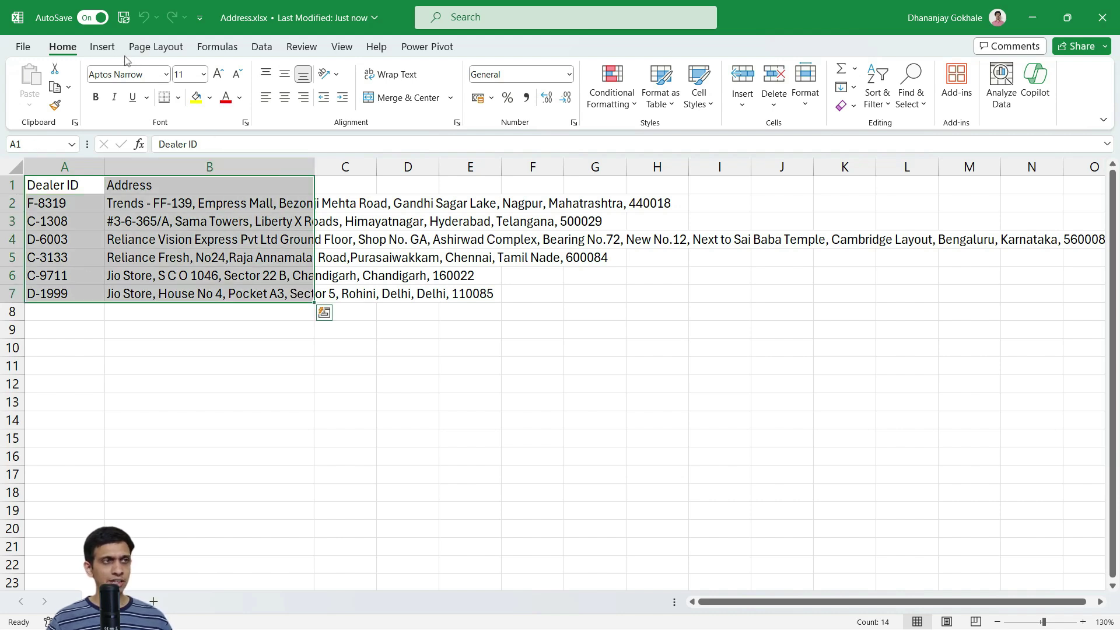
Convert A1:B7 into an Excel table with 'My table has headers' ticked
{"action": "left_click", "coordinate": [102, 46]}
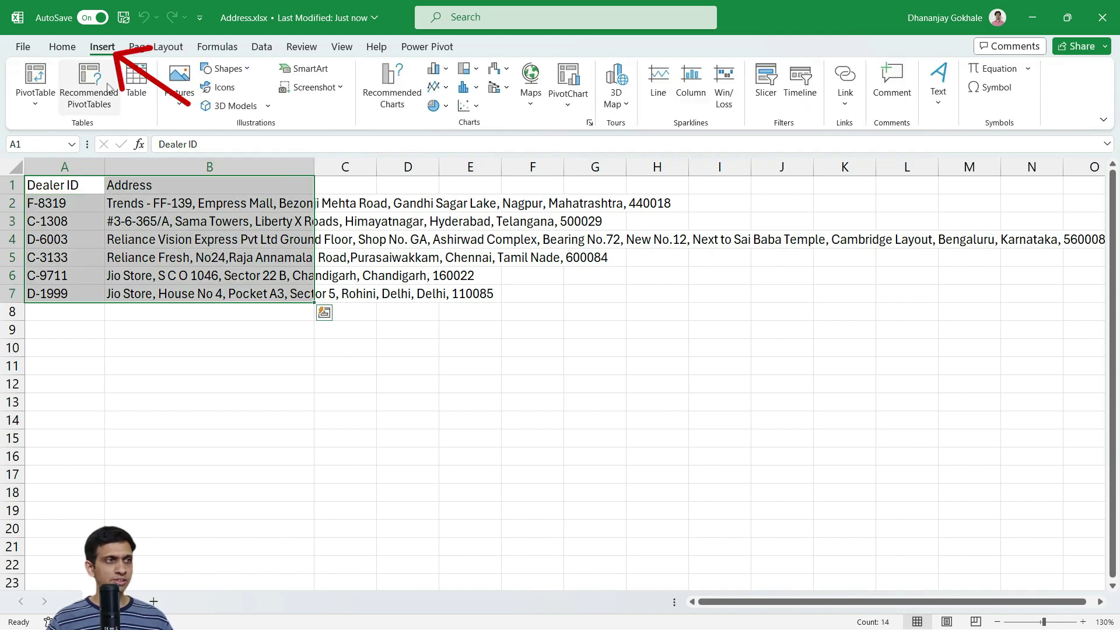
{"action": "left_click", "coordinate": [139, 93]}
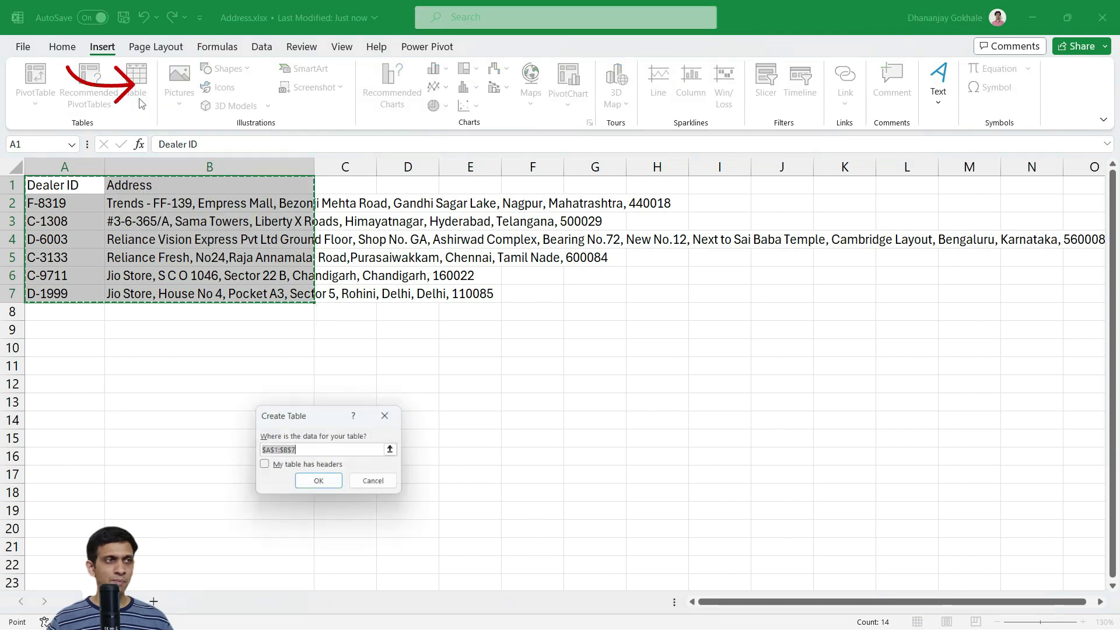
{"action": "left_click", "coordinate": [263, 466]}
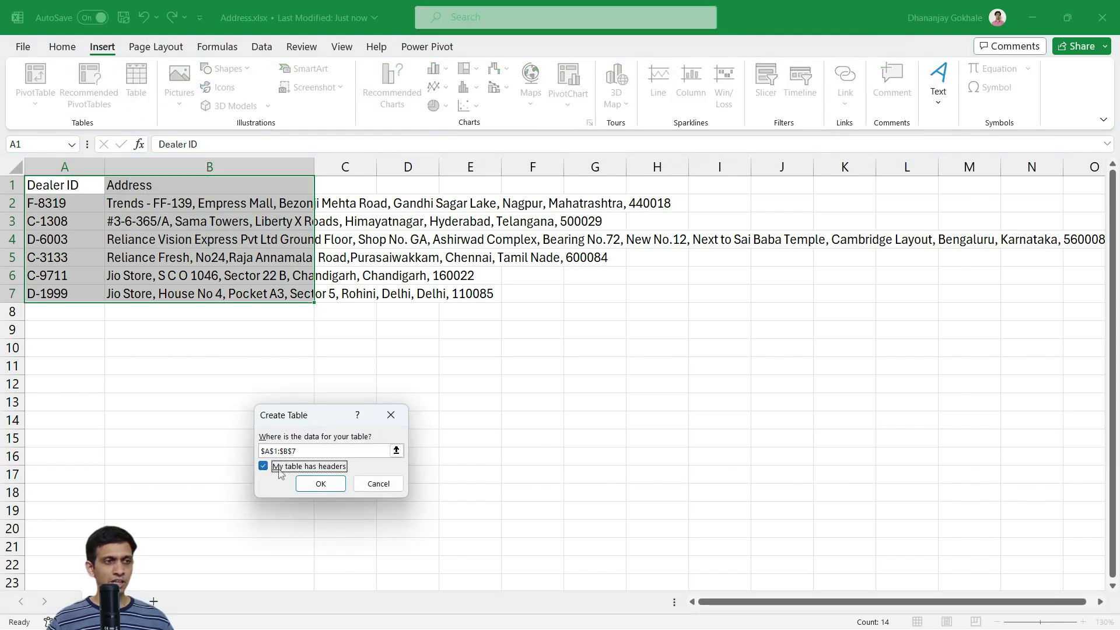
{"action": "left_click", "coordinate": [320, 486]}
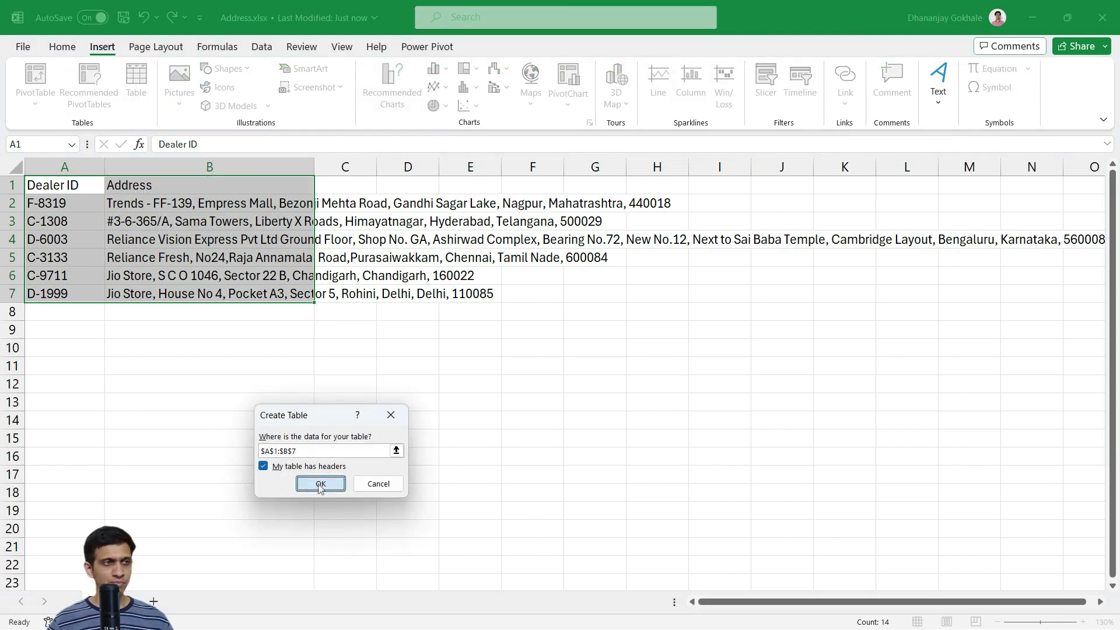
{"action": "left_click", "coordinate": [321, 486]}
{"action": "left_click", "coordinate": [63, 199]}
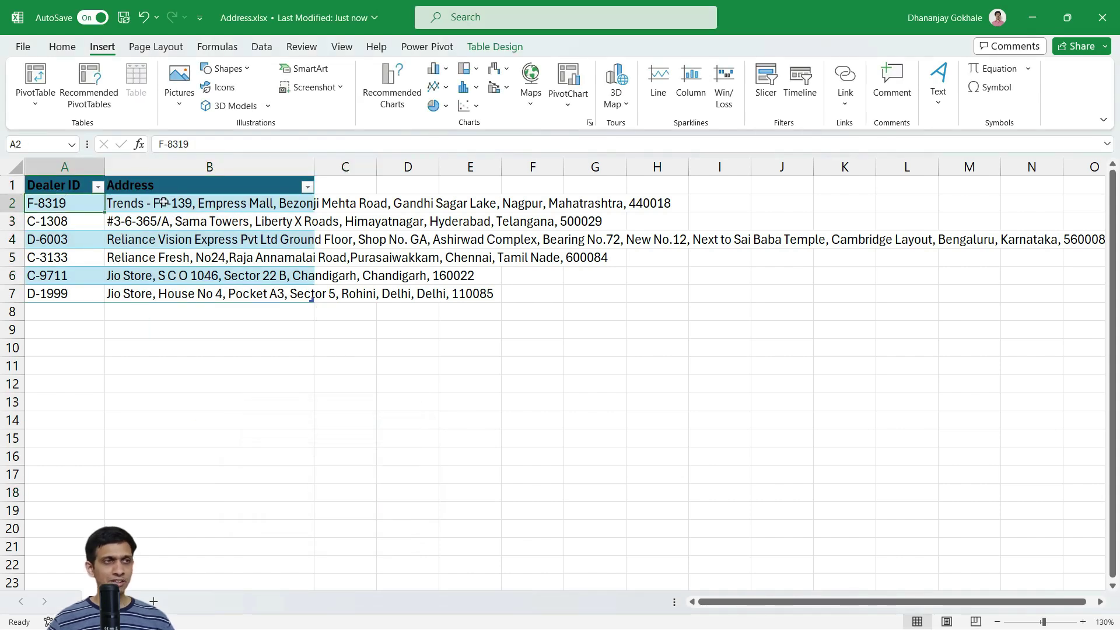
{"action": "left_click", "coordinate": [58, 50]}
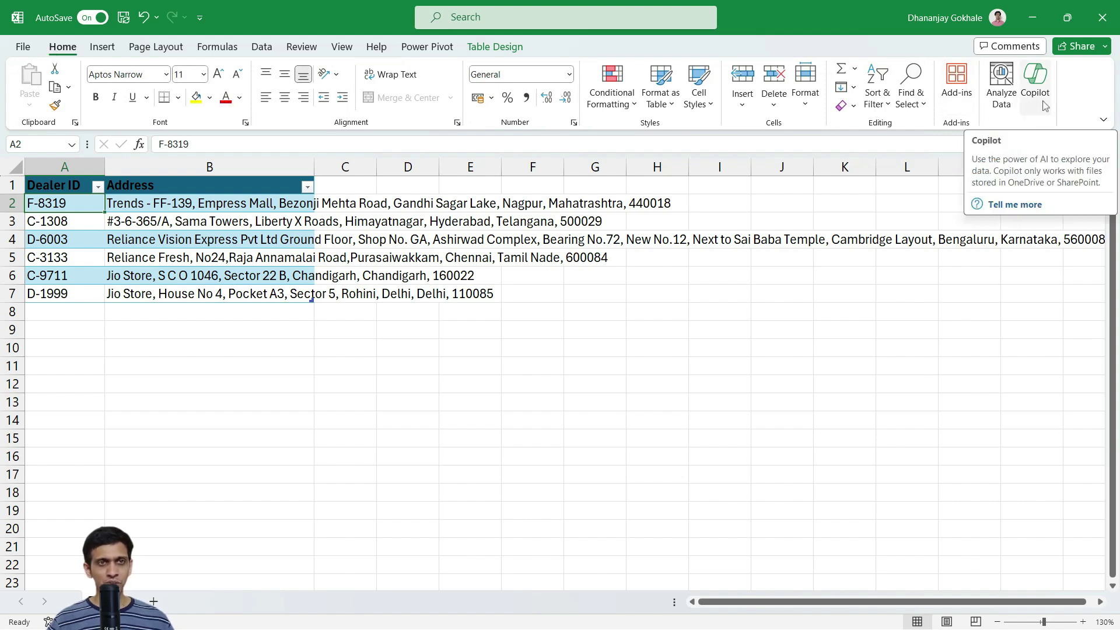
Open the Copilot pane beside the dealer table
{"action": "left_click", "coordinate": [1044, 107]}
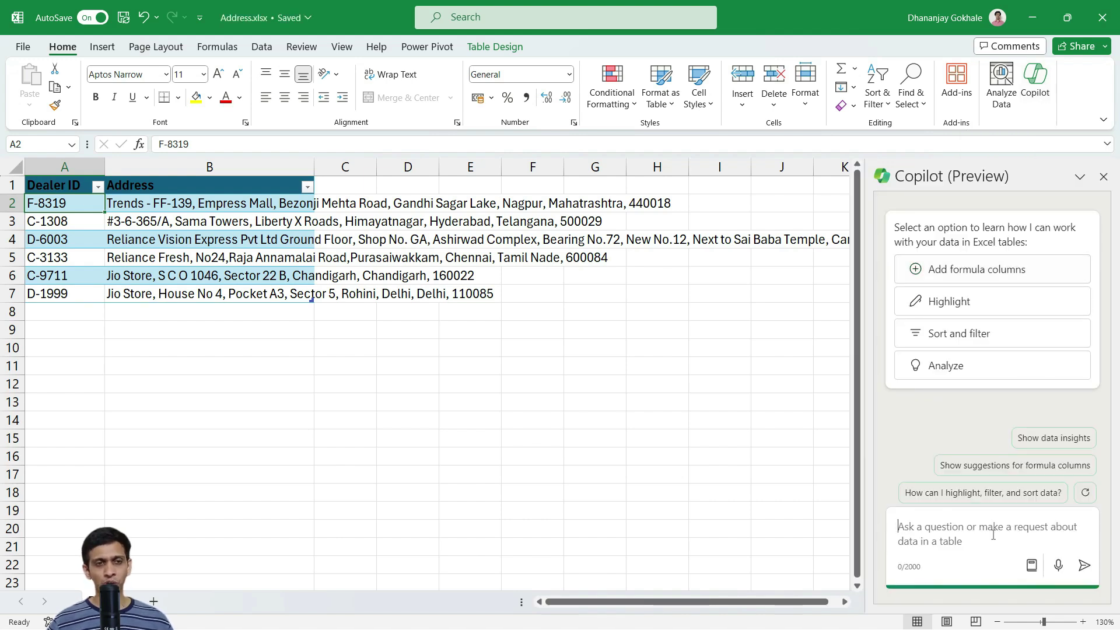
Dictate 'Create column by name pin code and extract pin code' to Copilot and insert the suggested column
{"action": "left_click", "coordinate": [1058, 565]}
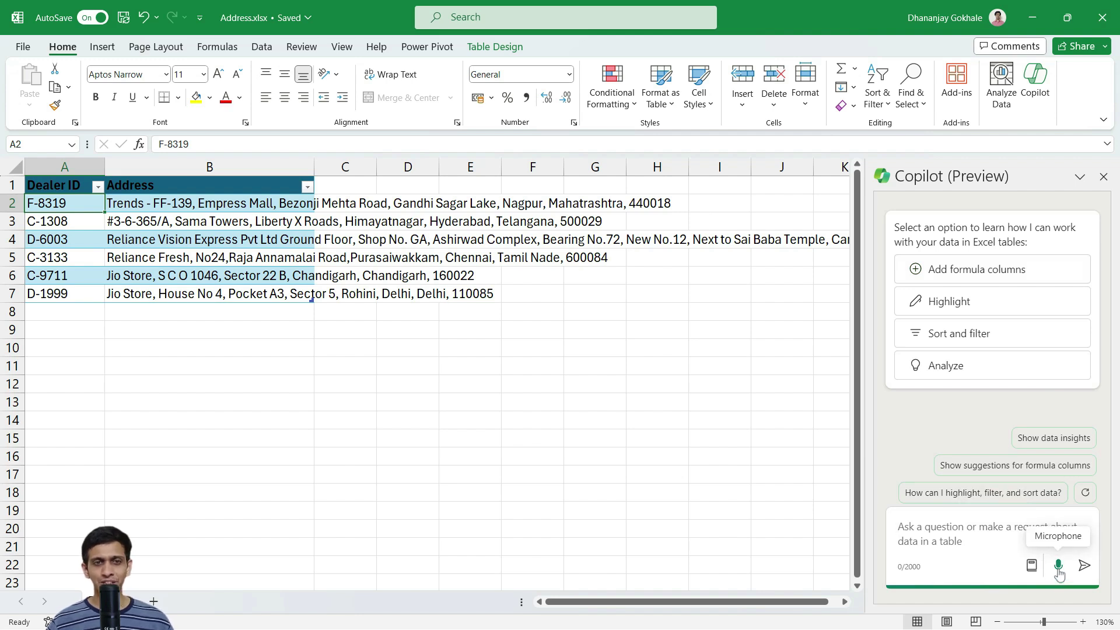
{"action": "left_click", "coordinate": [1059, 566]}
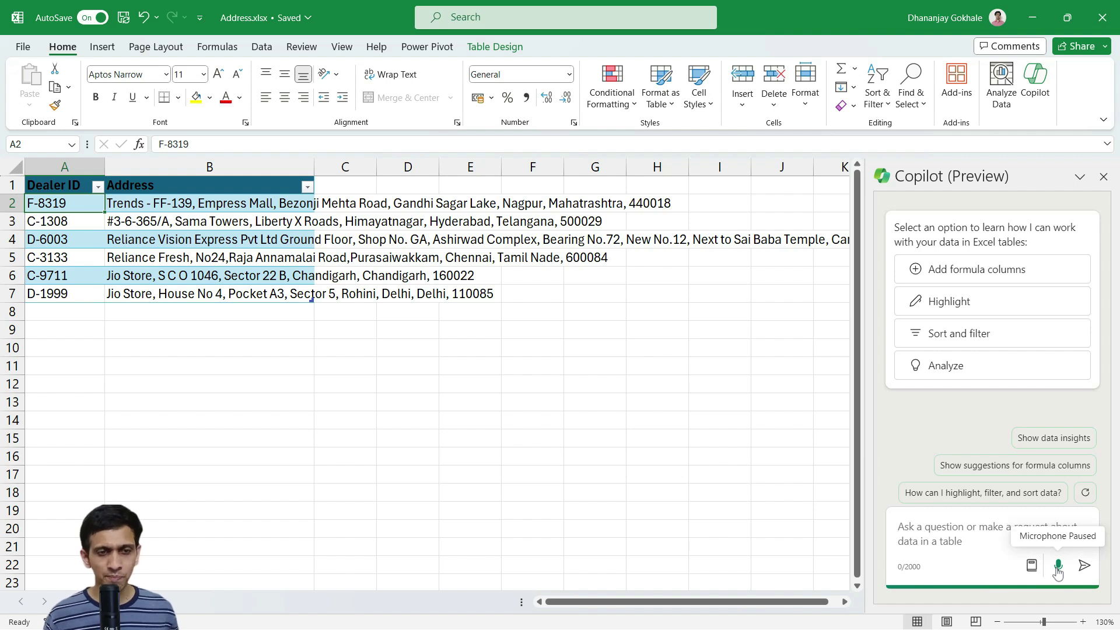
{"action": "left_click", "coordinate": [1058, 566]}
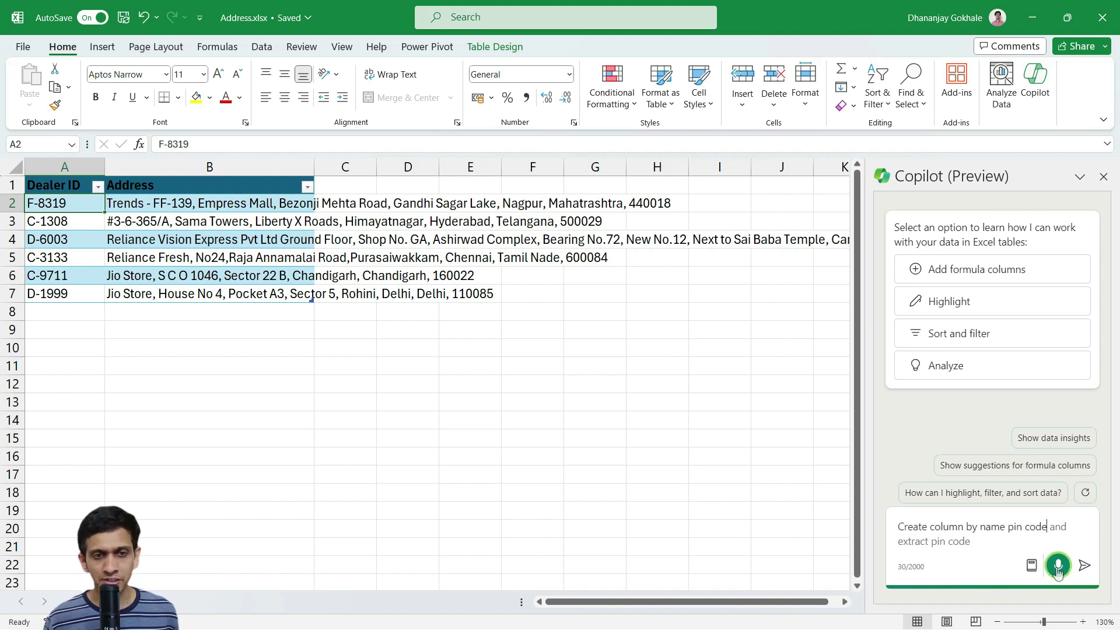
{"action": "left_click", "coordinate": [1083, 566]}
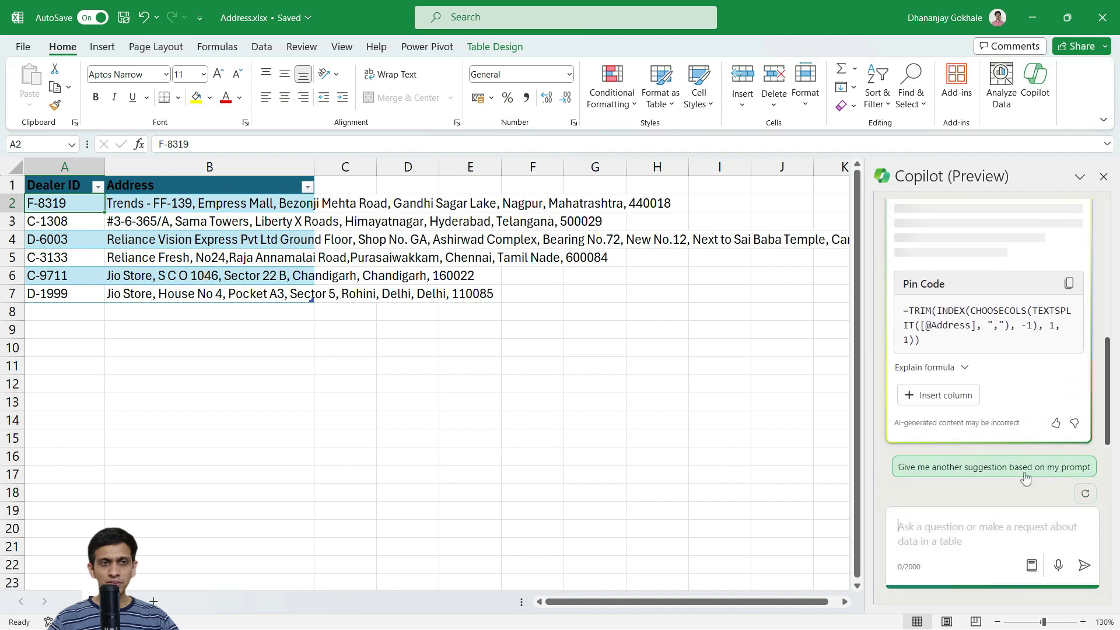
{"action": "mouse_move", "coordinate": [903, 396]}
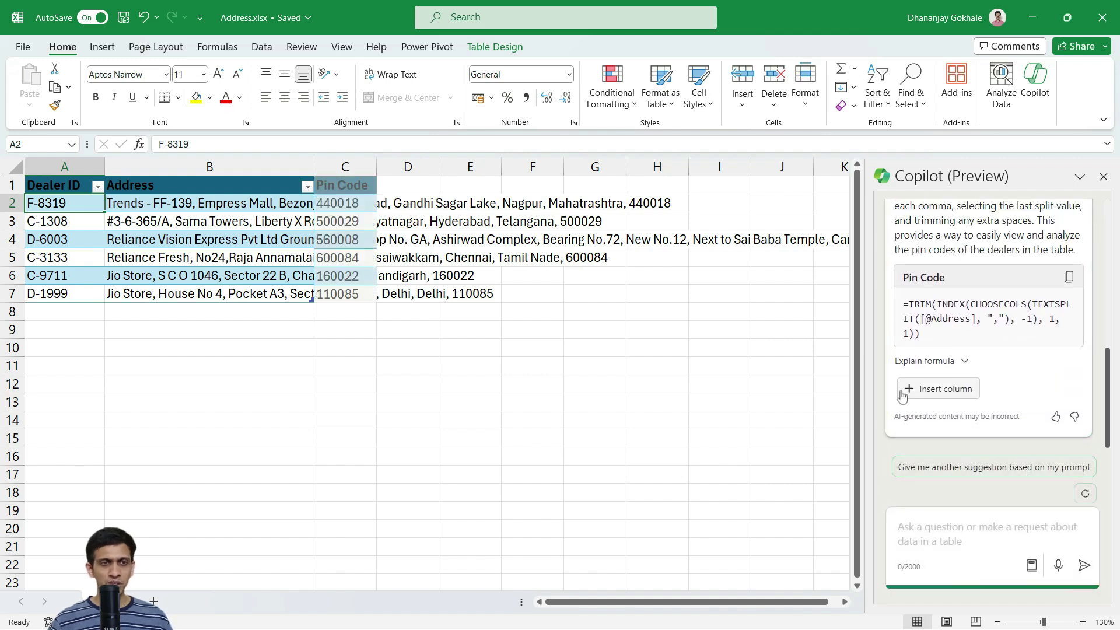
{"action": "left_click", "coordinate": [937, 390]}
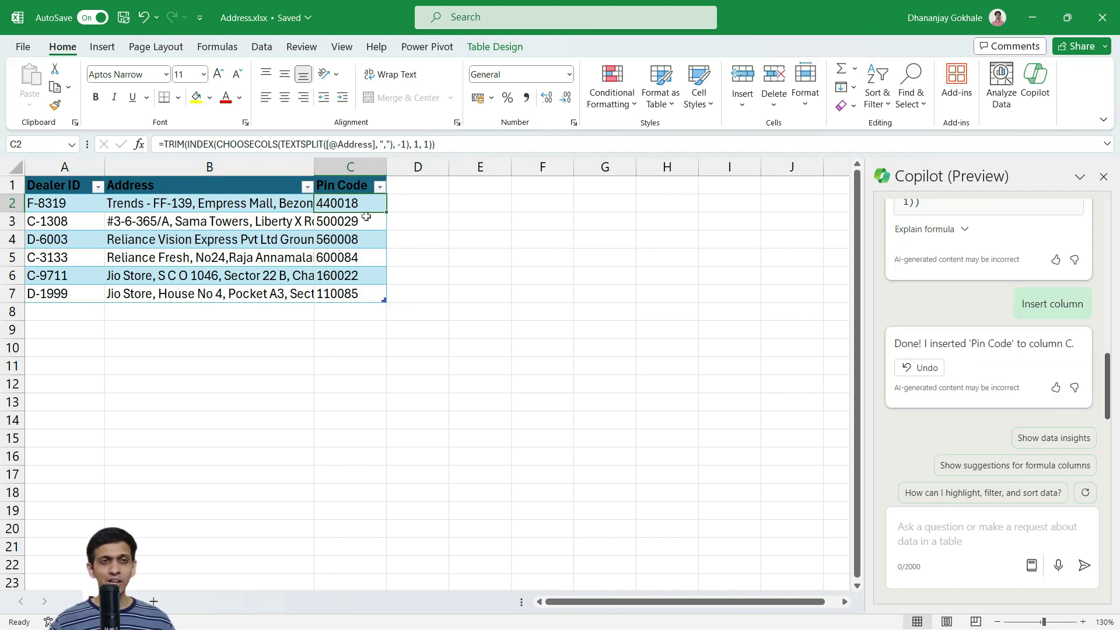
{"action": "left_click", "coordinate": [236, 206]}
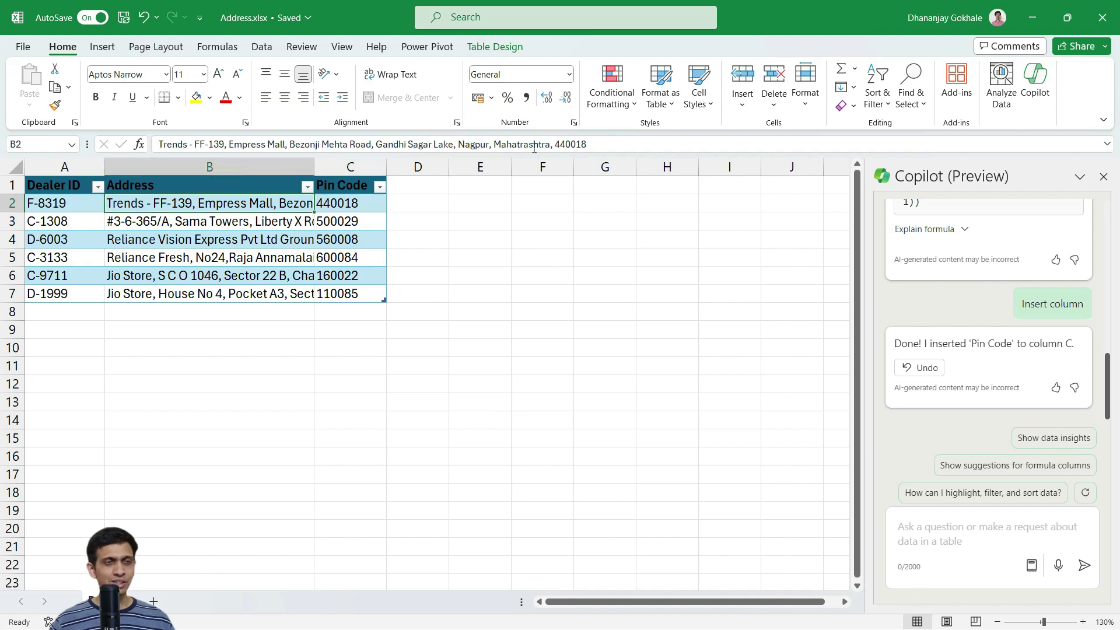
{"action": "key", "text": "F2"}
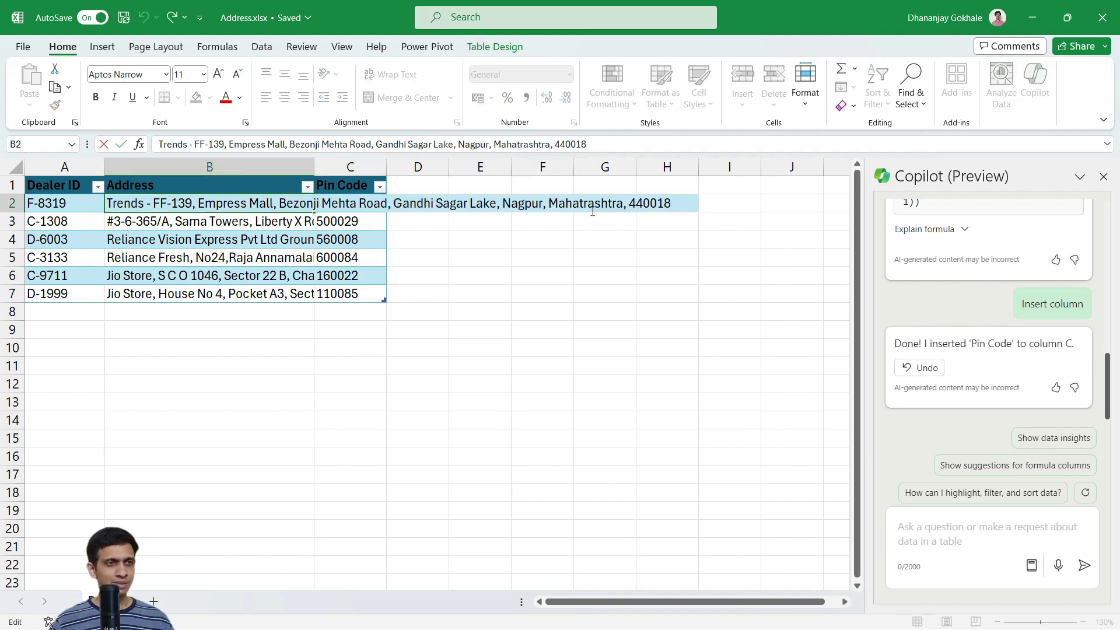
{"action": "key", "text": "Escape"}
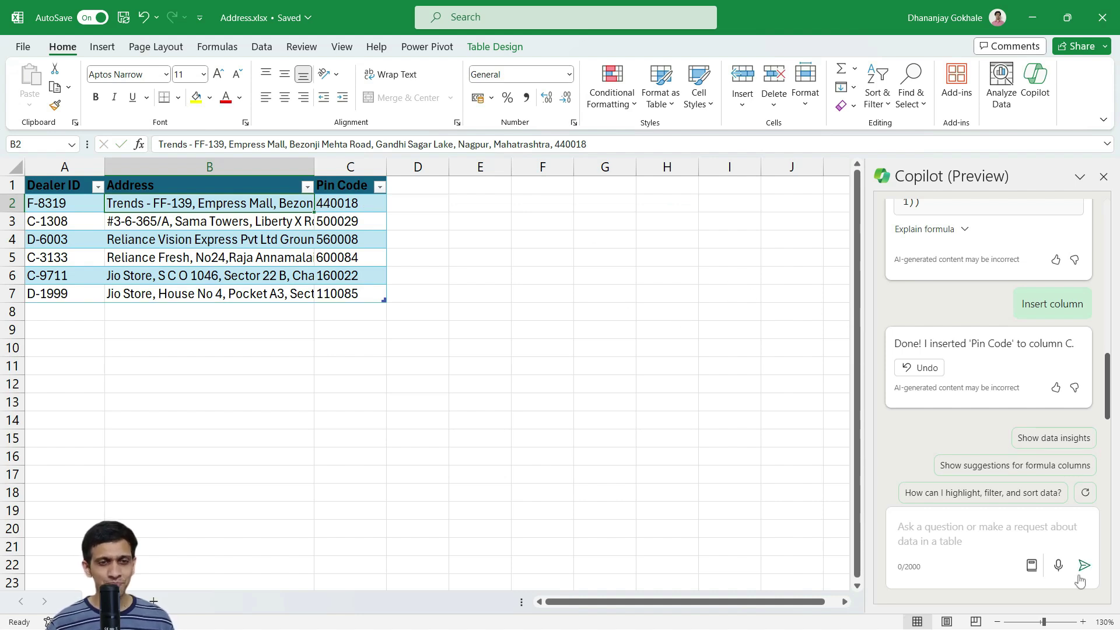
Ask Copilot by voice for a State Name column from the addresses and insert it as column D
{"action": "left_click", "coordinate": [1058, 566]}
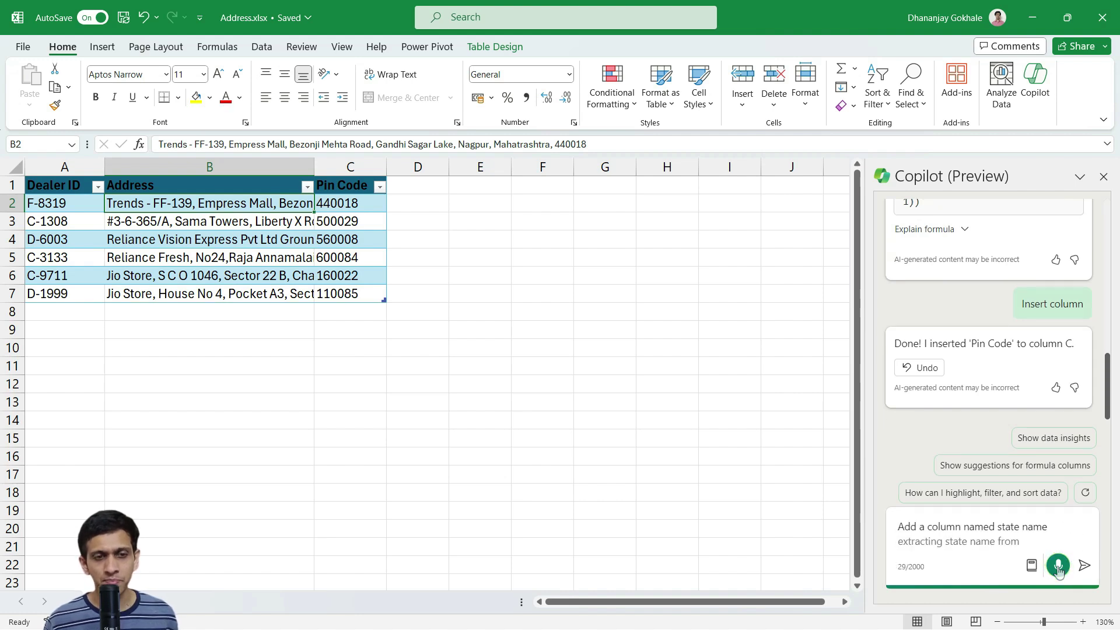
{"action": "left_click", "coordinate": [1085, 565]}
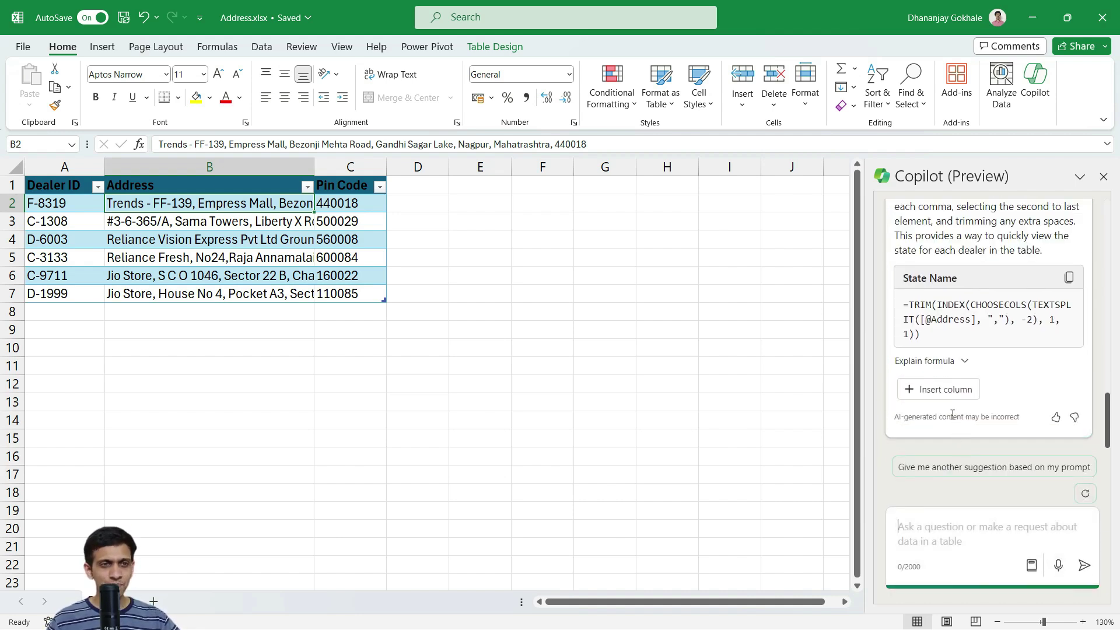
{"action": "mouse_move", "coordinate": [943, 395]}
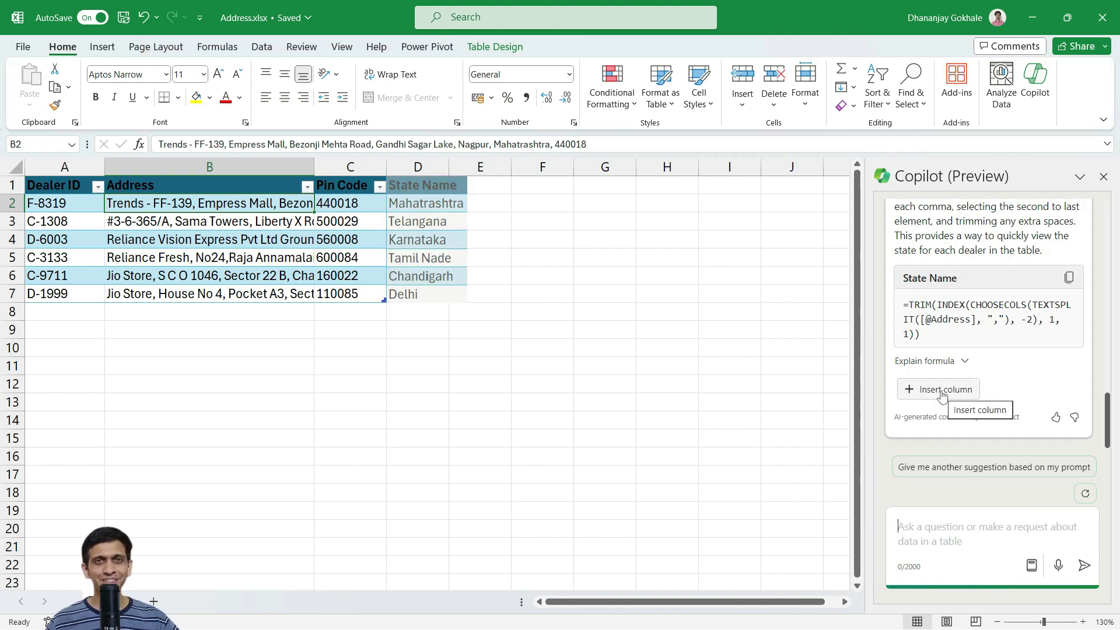
{"action": "left_click", "coordinate": [942, 394]}
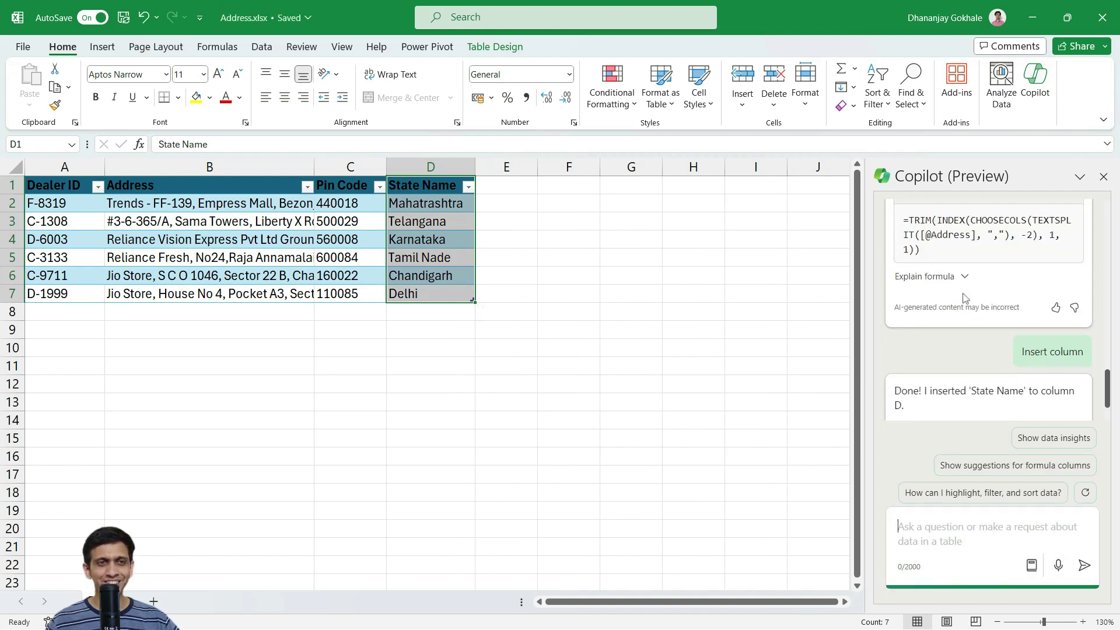
Check D2's State Name formula against addresses in B2 and B3, then begin dictating a City Name request
{"action": "left_click", "coordinate": [448, 204]}
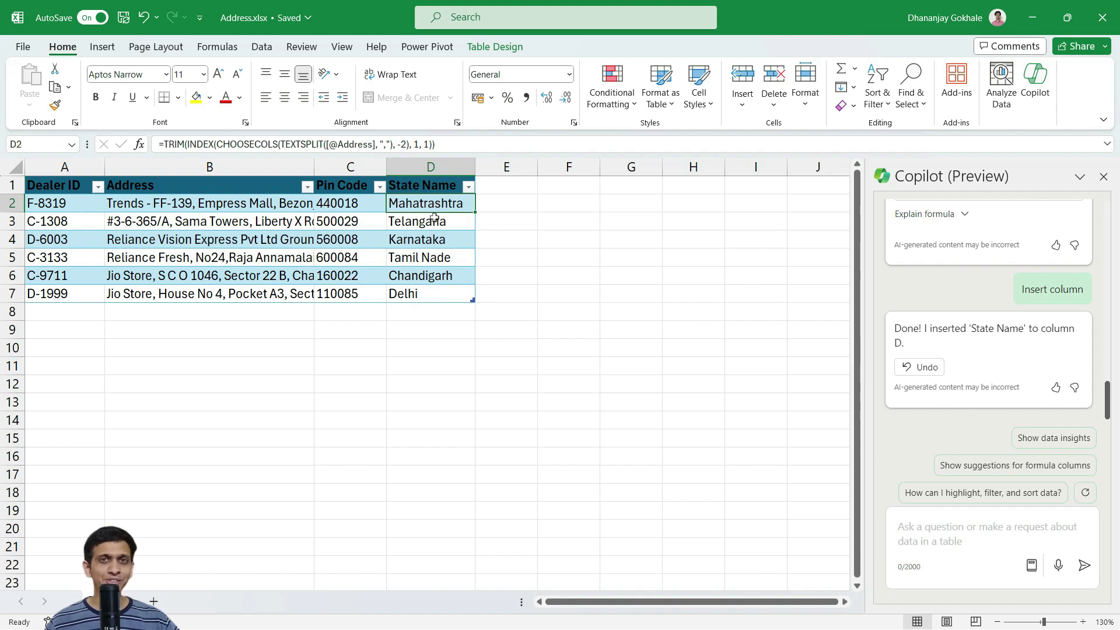
{"action": "left_click", "coordinate": [178, 207]}
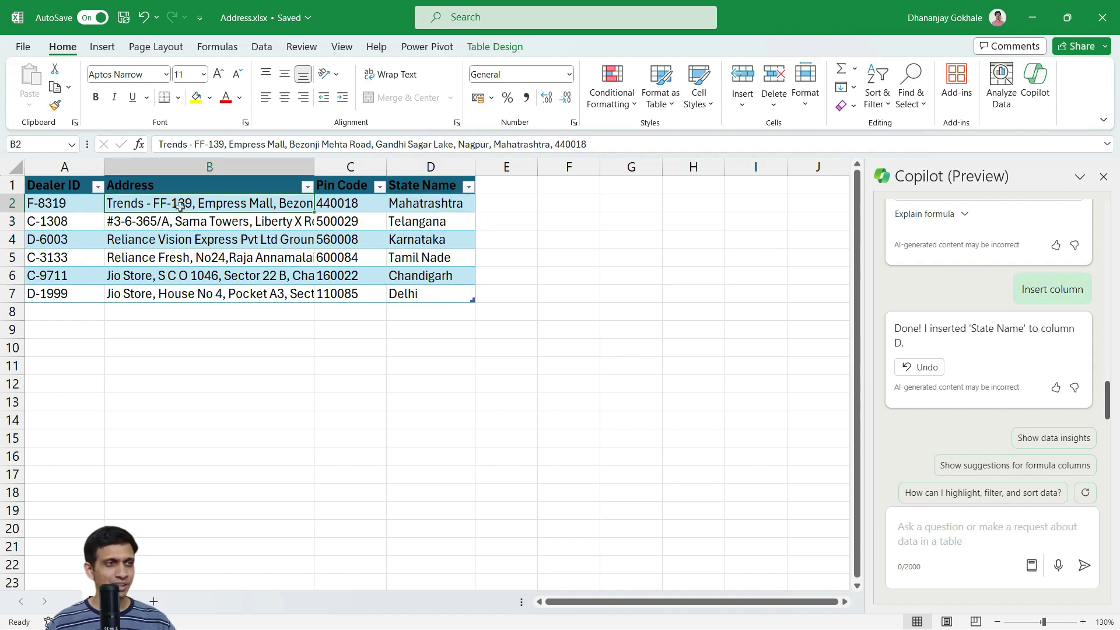
{"action": "key", "text": "F2"}
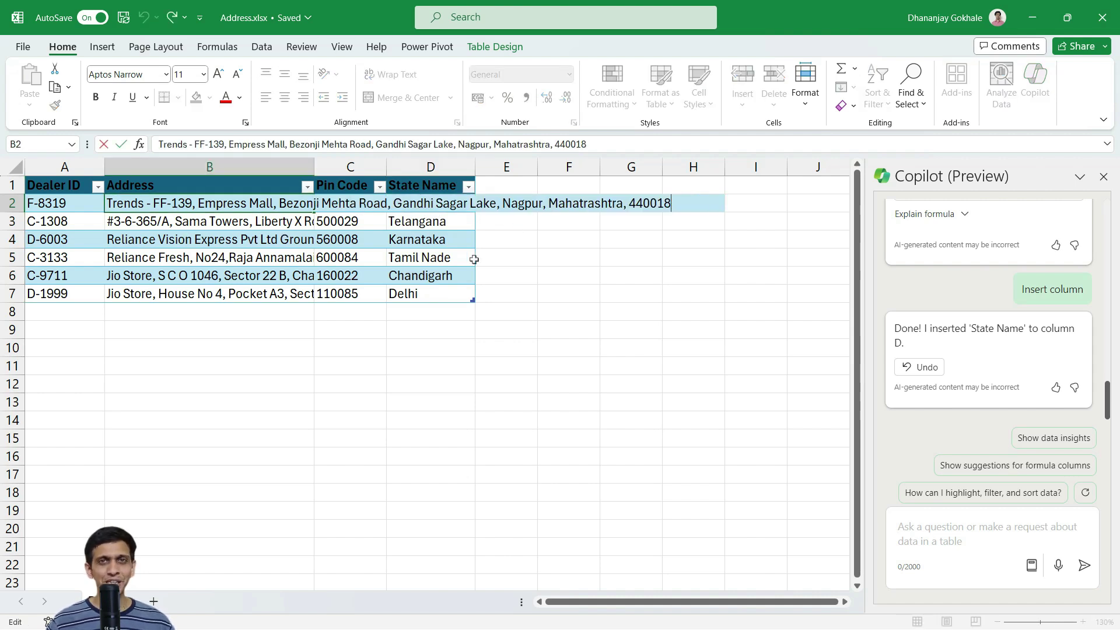
{"action": "key", "text": "Return"}
{"action": "key", "text": "F2"}
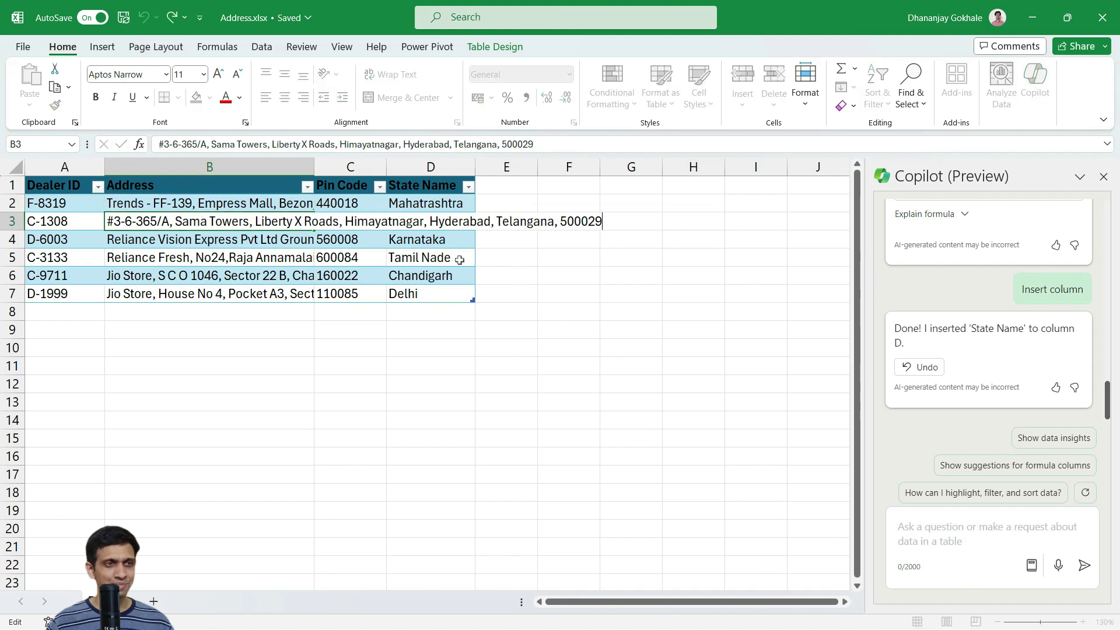
{"action": "key", "text": "Escape"}
{"action": "key", "text": "Up"}
{"action": "left_click", "coordinate": [1058, 566]}
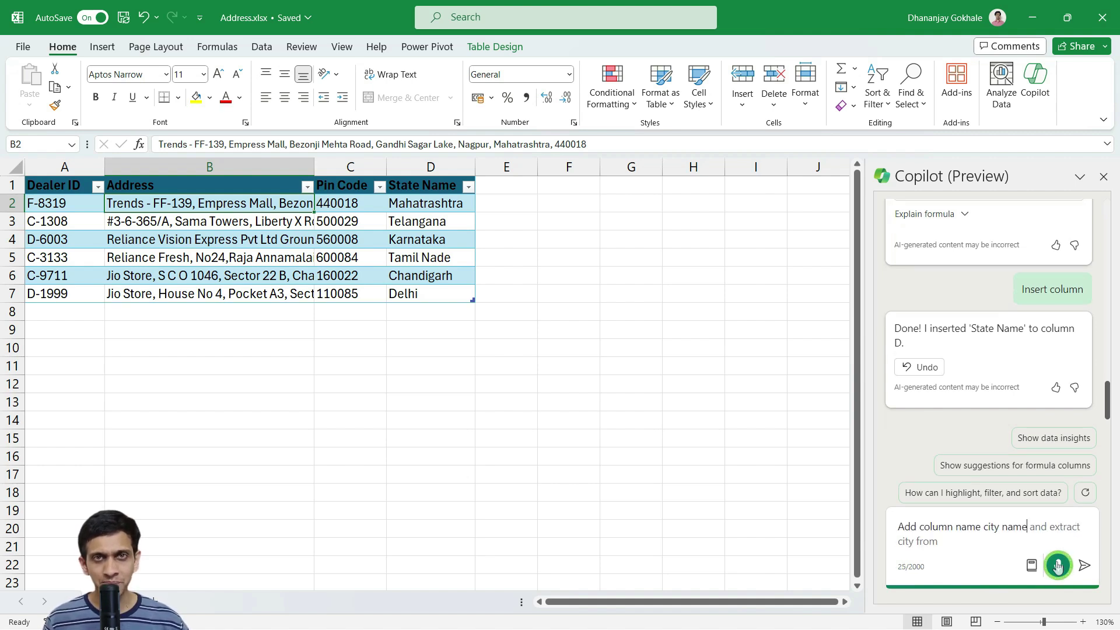
Send 'Add column name city name and extract city from address' and insert the City Name column as column E
{"action": "left_click", "coordinate": [1058, 566]}
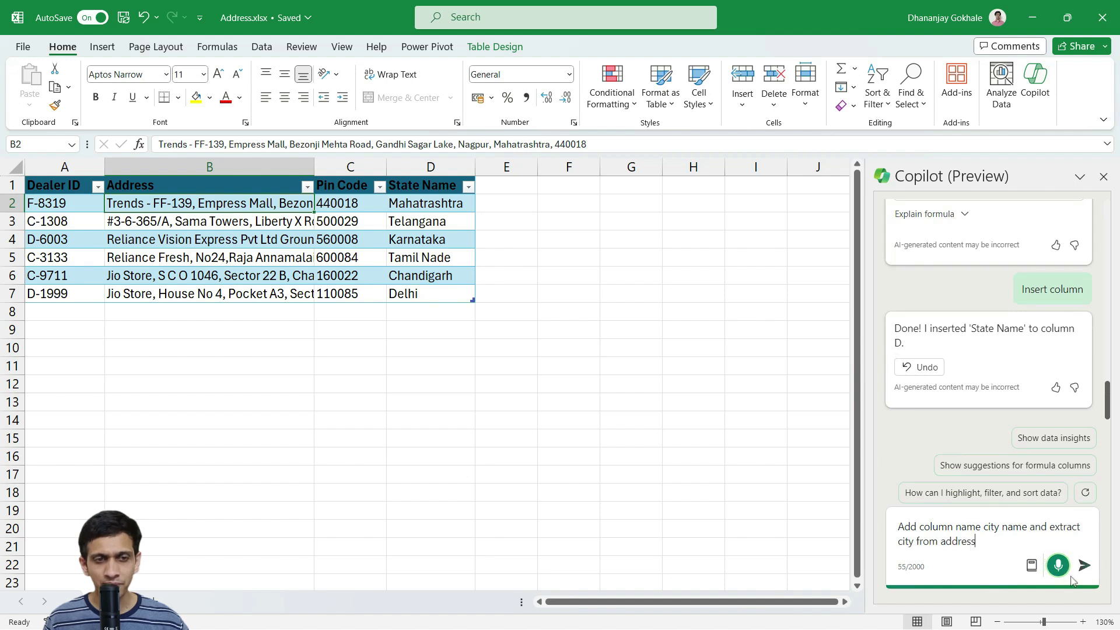
{"action": "left_click", "coordinate": [1084, 566]}
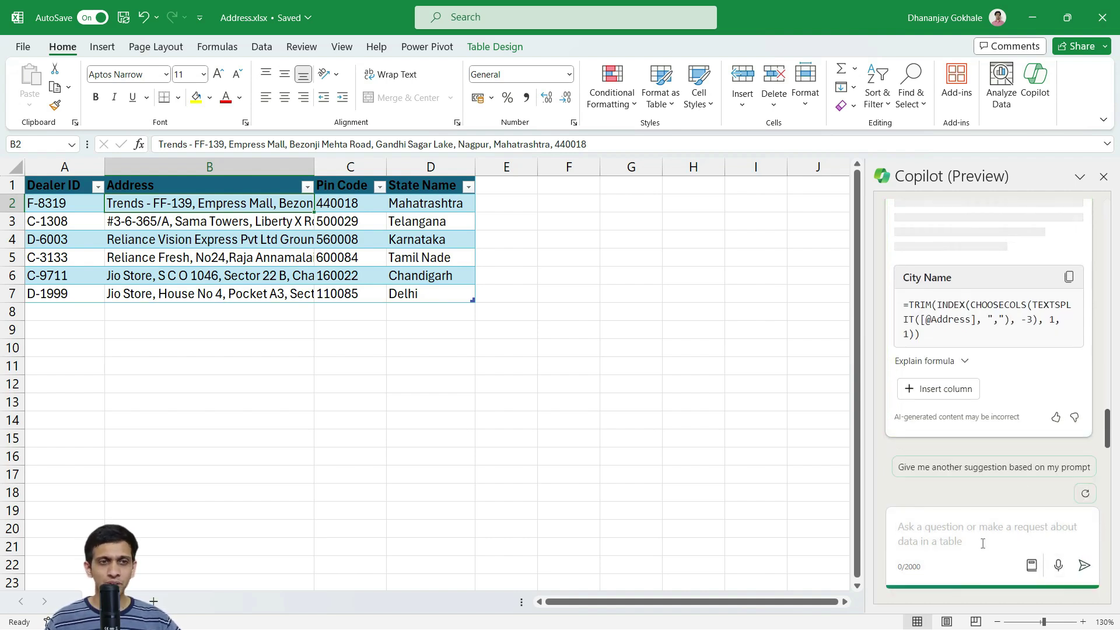
{"action": "left_click", "coordinate": [936, 392]}
{"action": "left_click", "coordinate": [935, 392]}
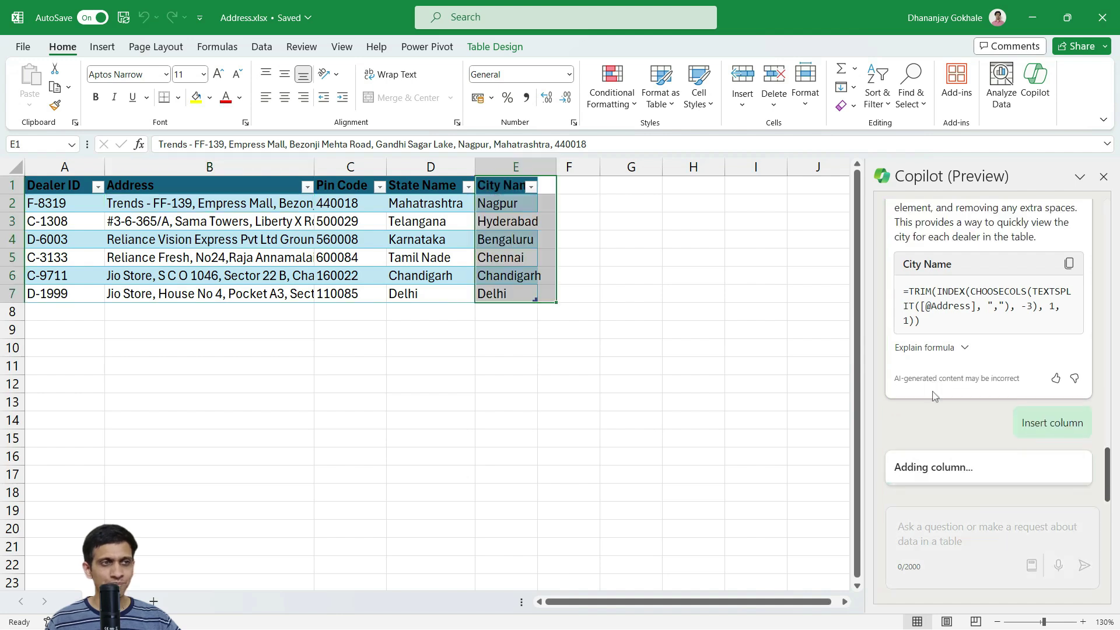
{"action": "left_click", "coordinate": [531, 212]}
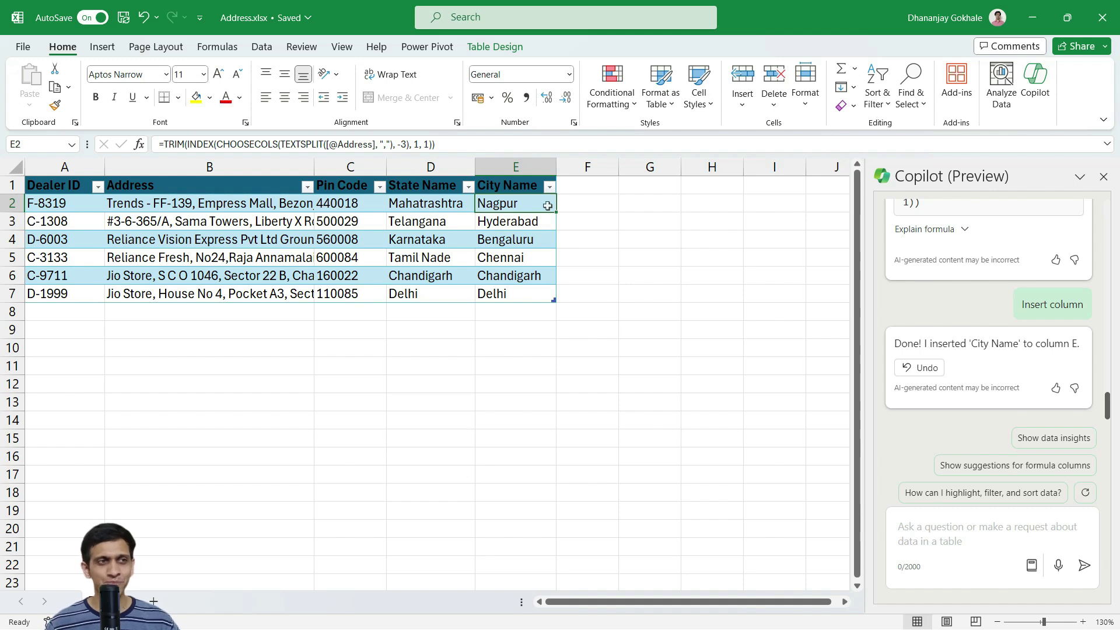
{"action": "left_click", "coordinate": [431, 204]}
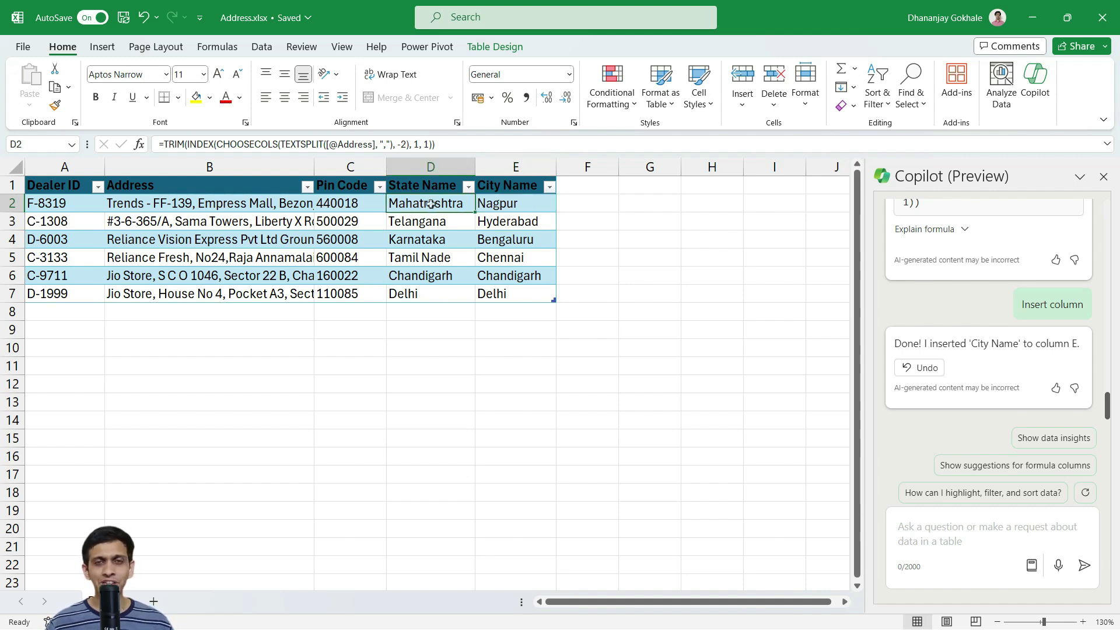